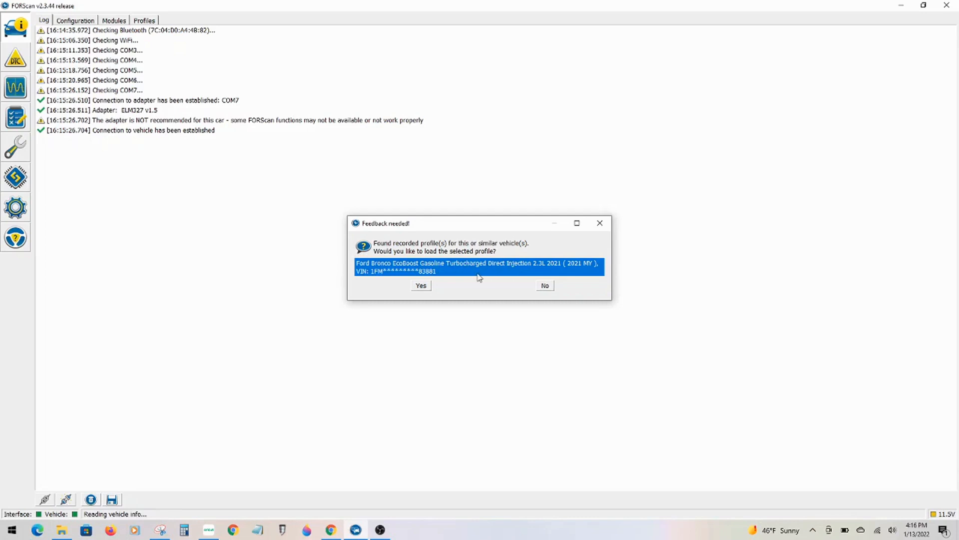
Load the recorded Ford Bronco profile, state that the adapter has an HS/MS CAN switch, and confirm the MS CAN position.
click(422, 285)
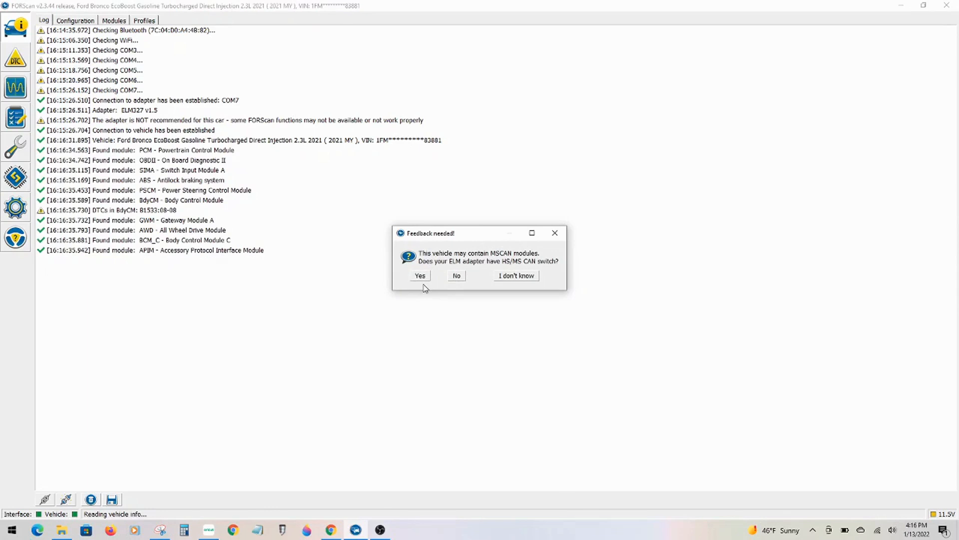
click(424, 278)
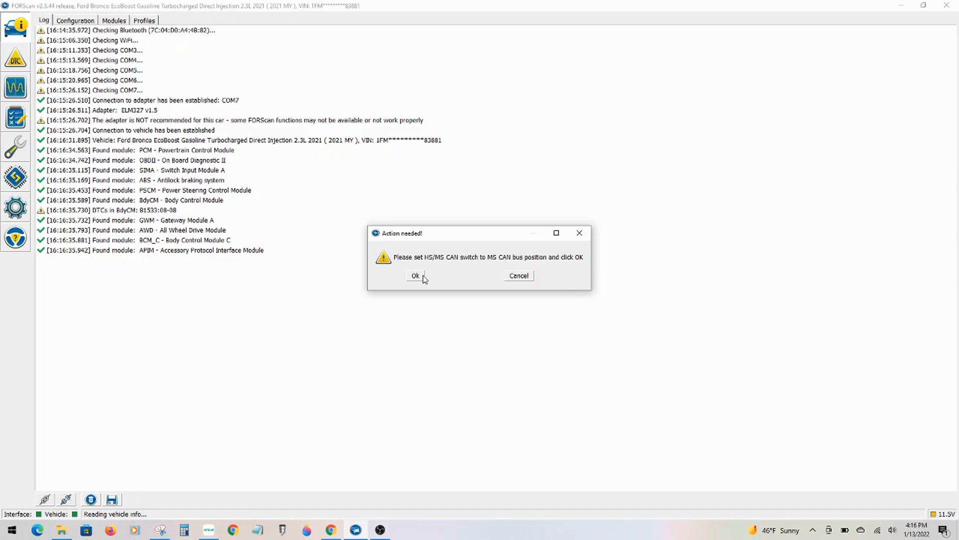
click(423, 278)
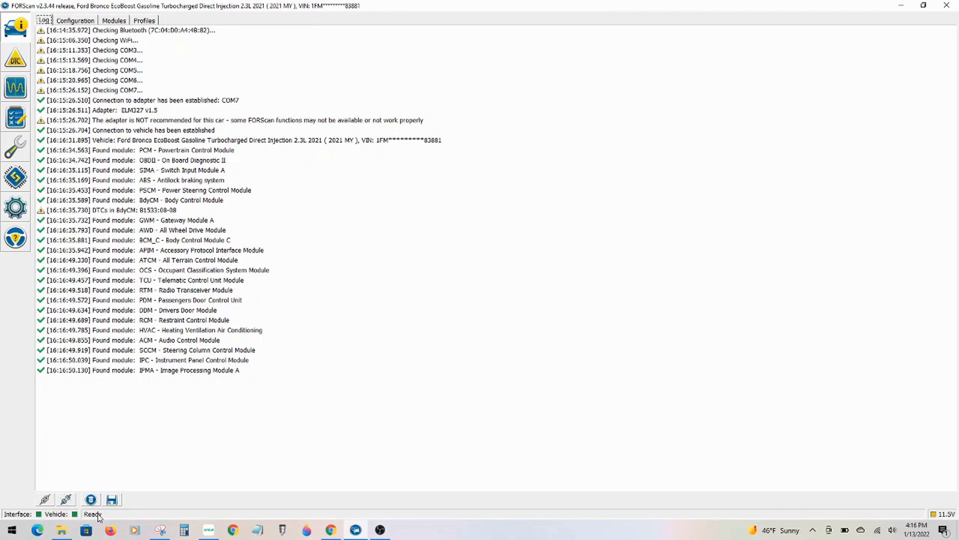
Start the BdyCM Module configuration procedure and confirm the adapter switch is set to the HS CAN bus.
click(16, 178)
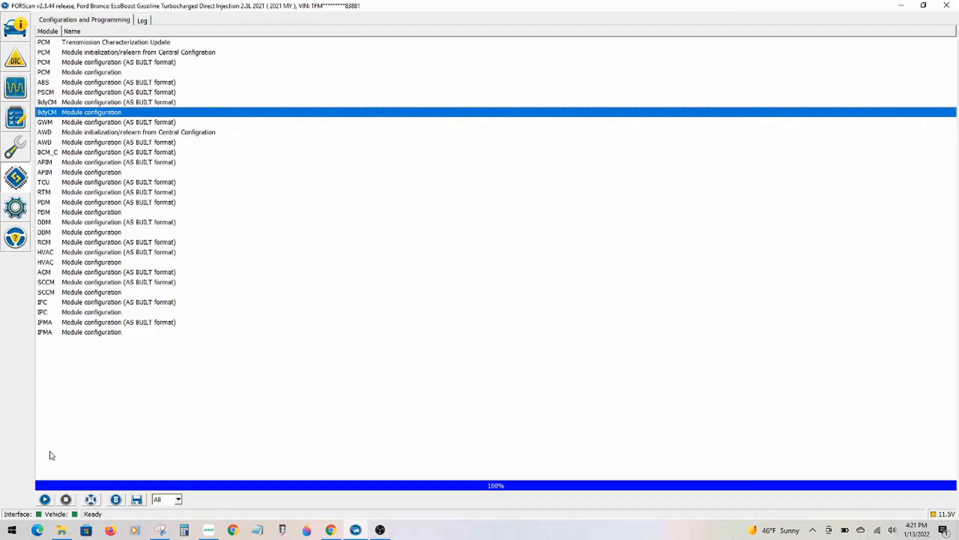
click(45, 499)
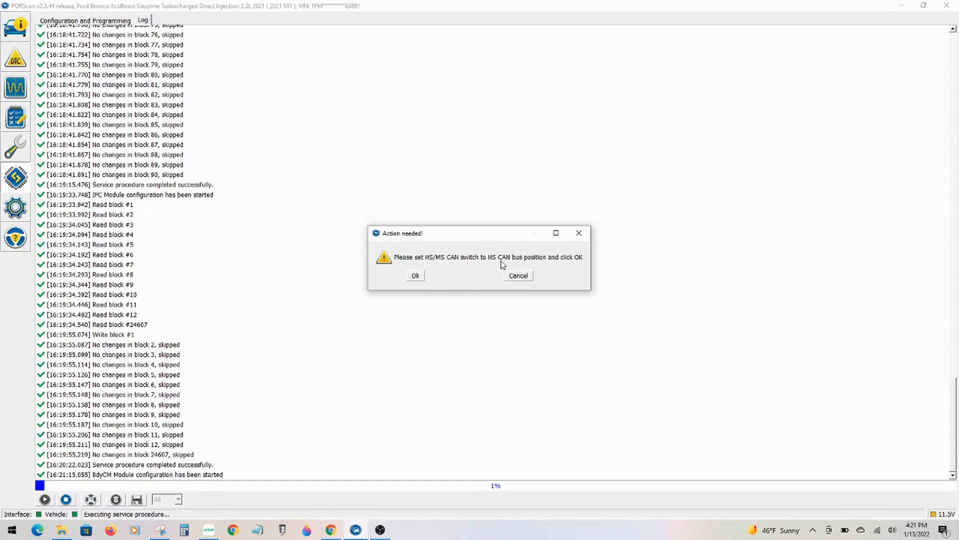
click(416, 275)
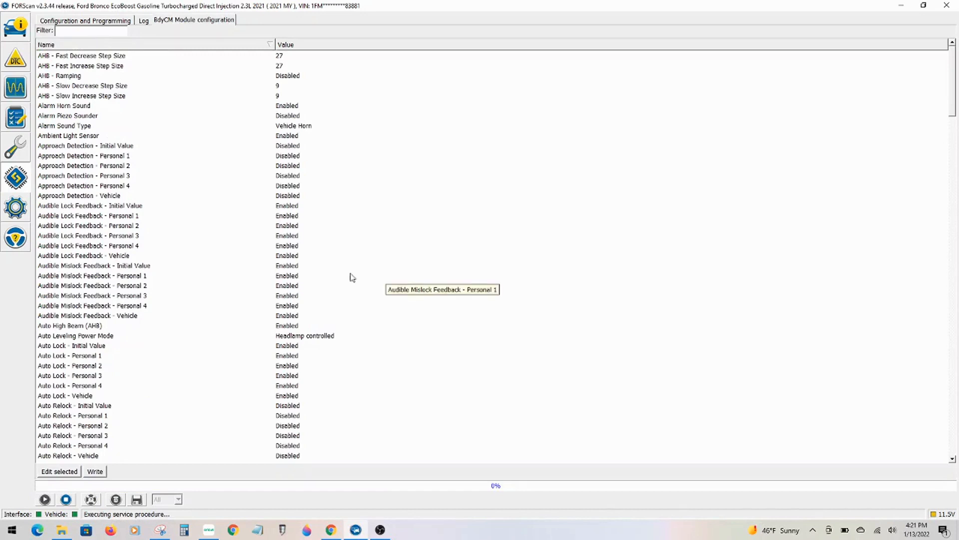
Set Double Honk On Leaving Cabine to Disabled in the BdyCM module configuration.
click(75, 316)
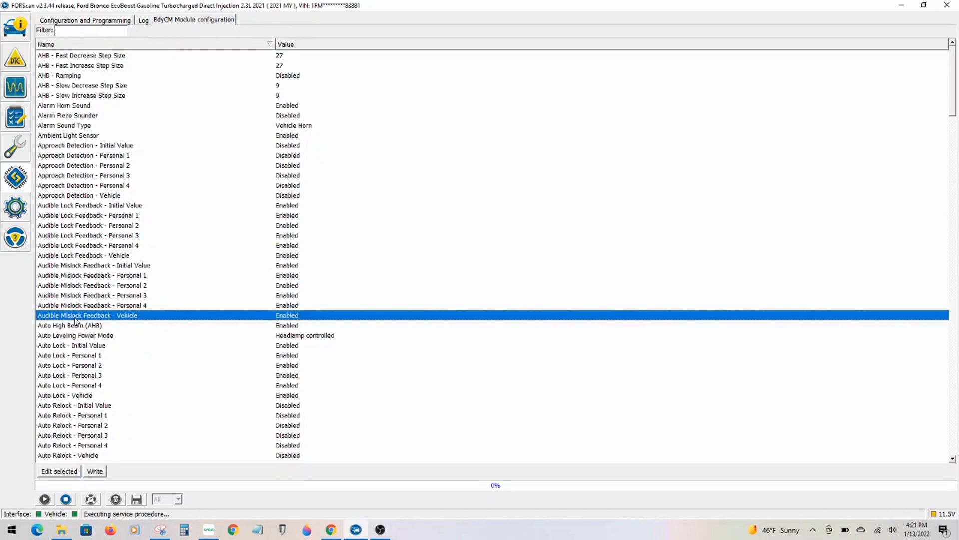
scroll(75, 322, down, 5)
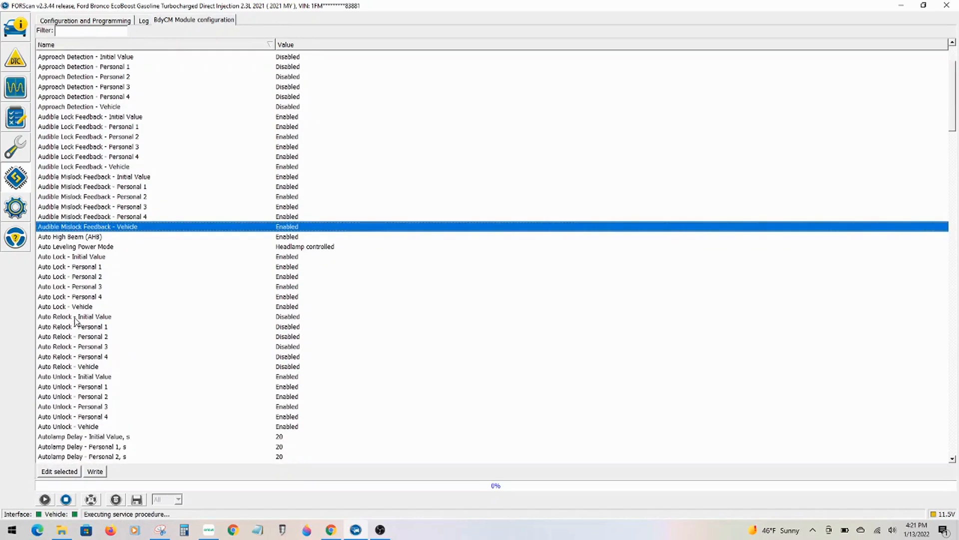
scroll(75, 322, down, 1)
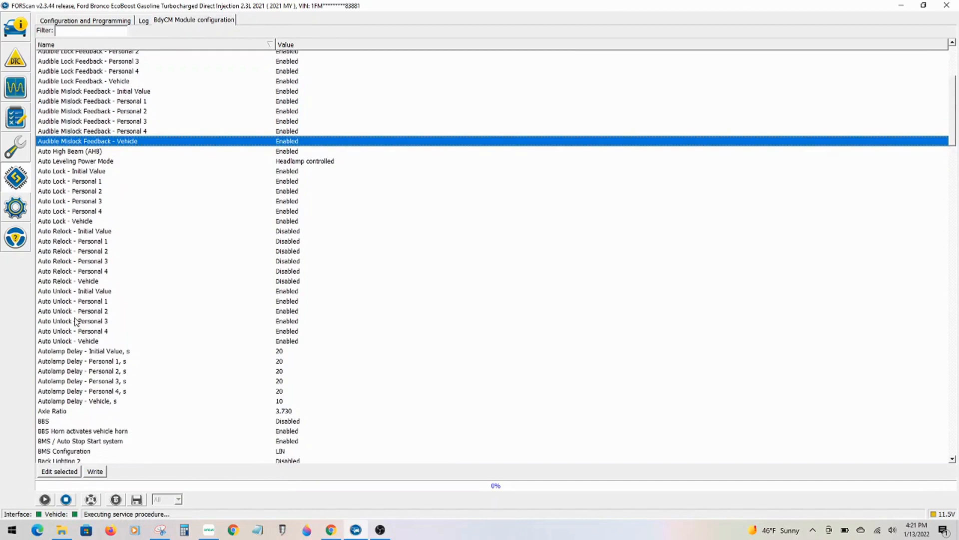
scroll(75, 321, down, 1)
scroll(75, 321, down, 2)
scroll(75, 322, down, 4)
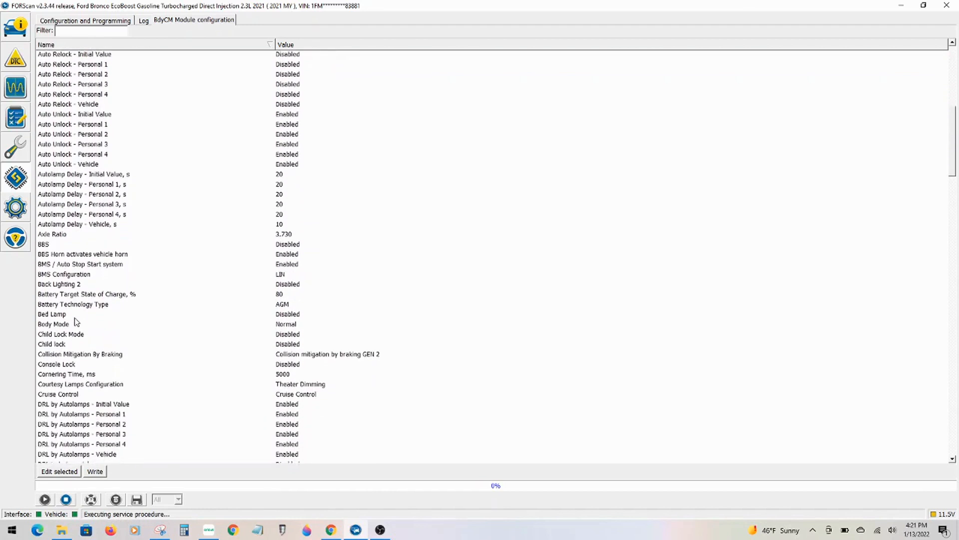
scroll(76, 321, down, 3)
scroll(76, 321, down, 1)
scroll(76, 321, down, 1)
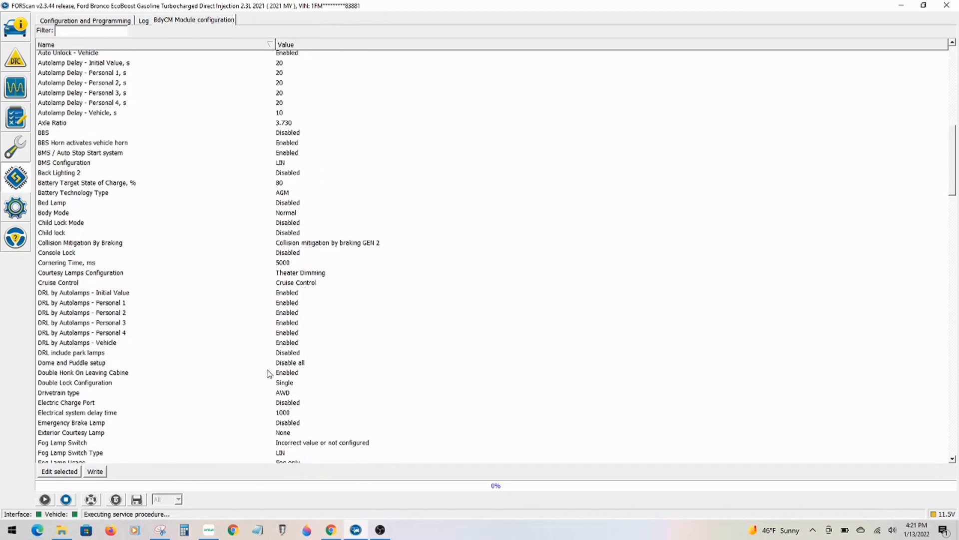
click(103, 375)
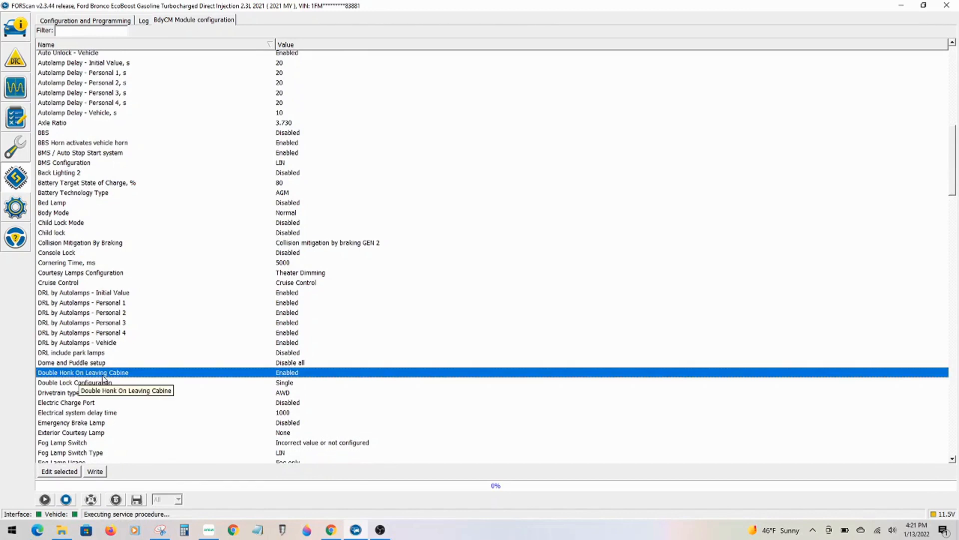
double_click(103, 376)
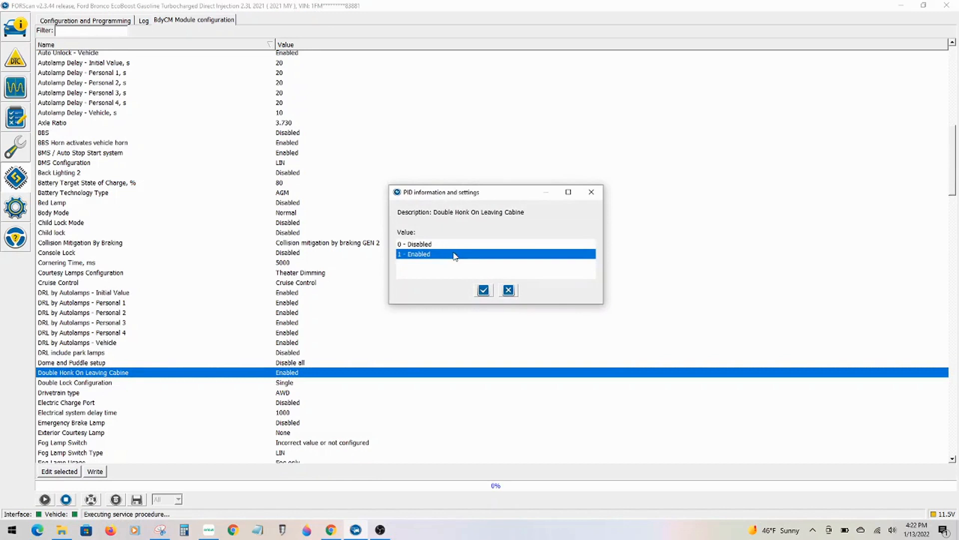
click(421, 247)
click(484, 291)
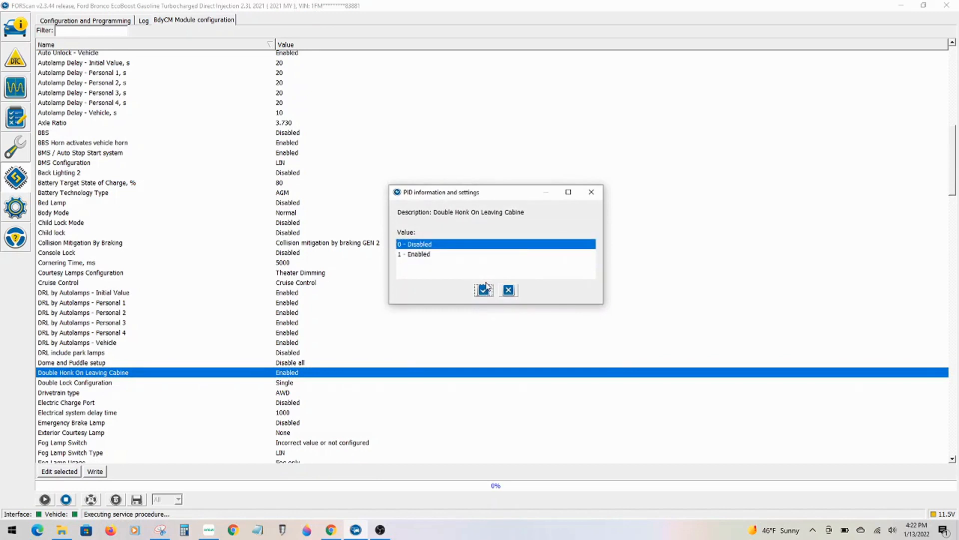
click(487, 292)
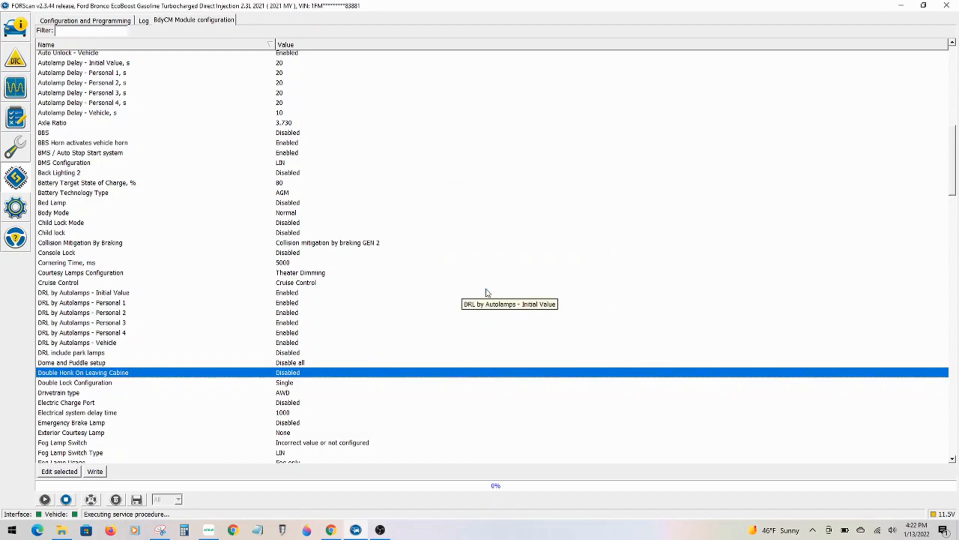
Write the Double Honk On Leaving Cabine change to the body control module and acknowledge the ignition cycle request.
click(94, 472)
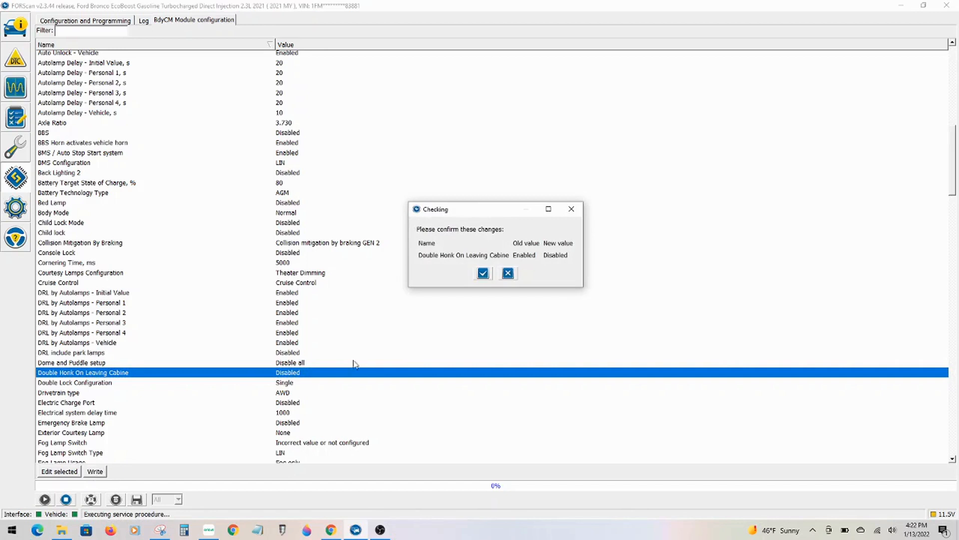
click(484, 273)
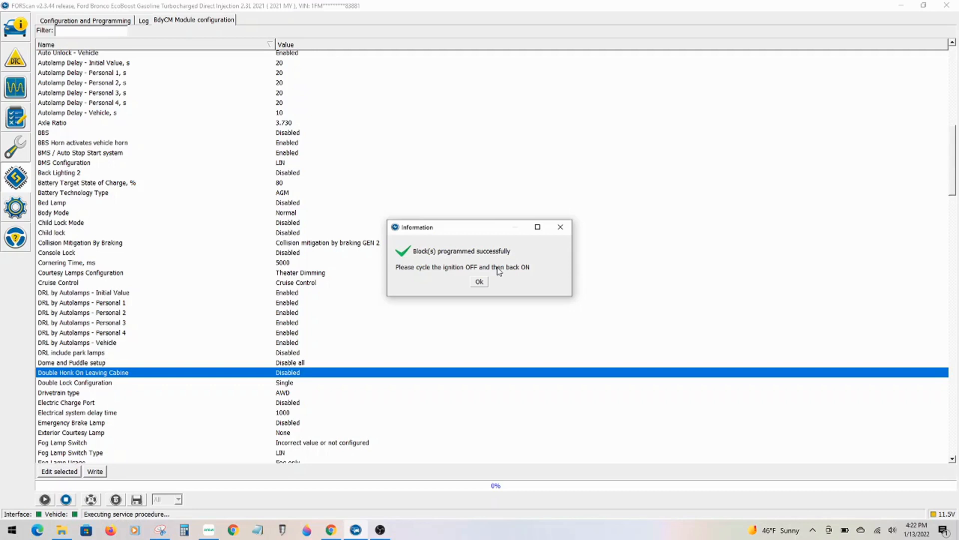
click(480, 282)
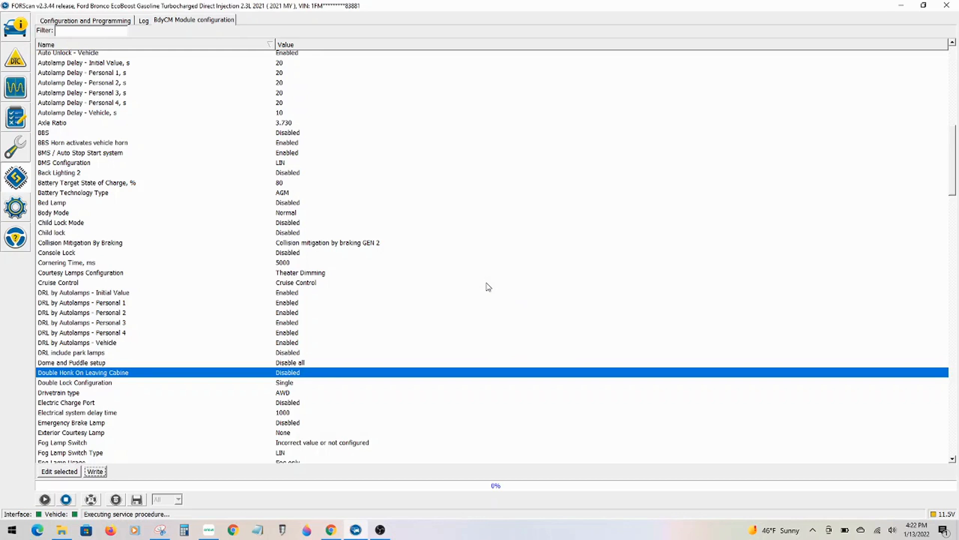
scroll(124, 430, down, 4)
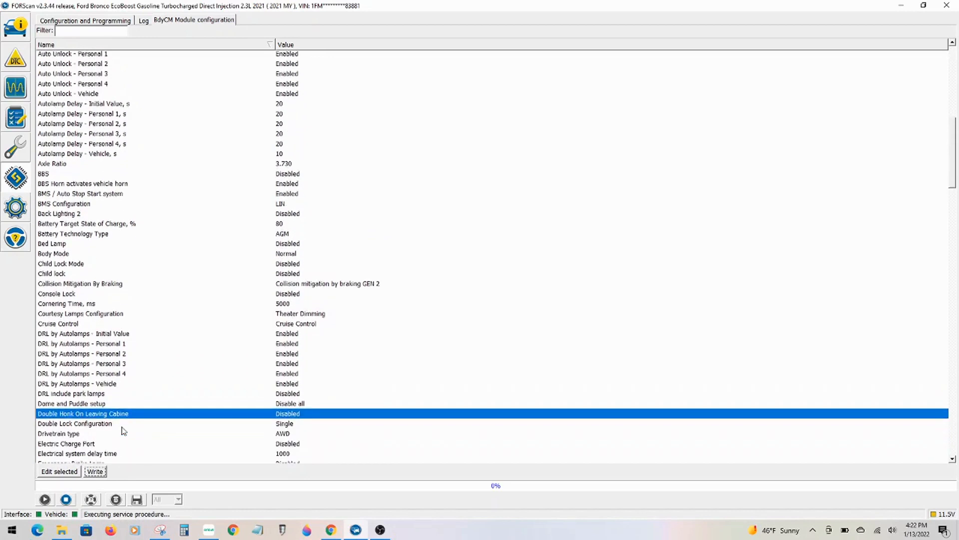
scroll(124, 431, down, 1)
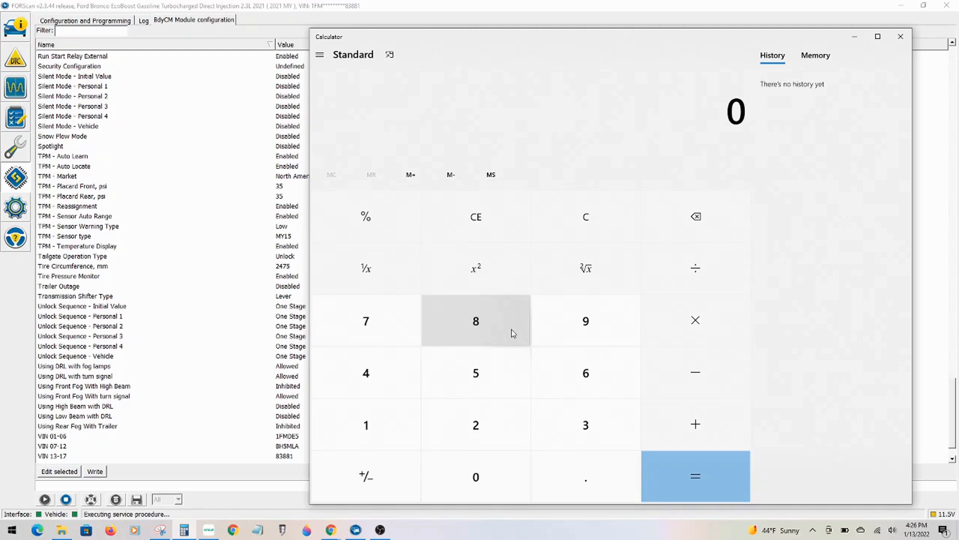
click(606, 428)
click(605, 427)
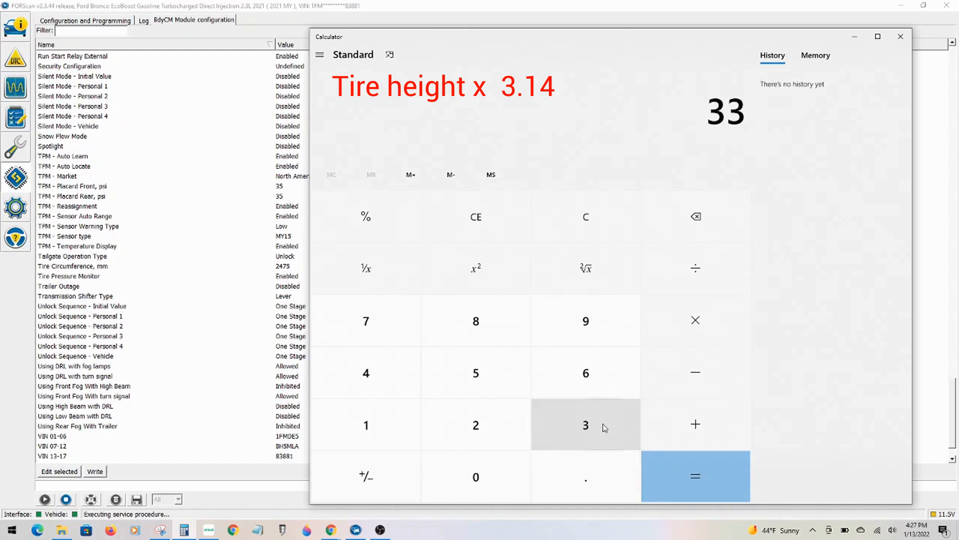
click(593, 471)
click(491, 388)
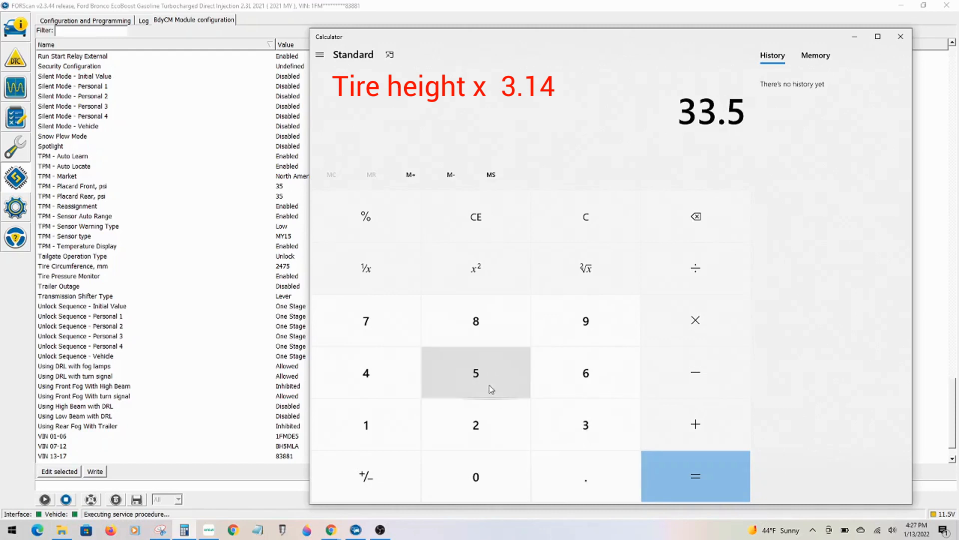
click(591, 435)
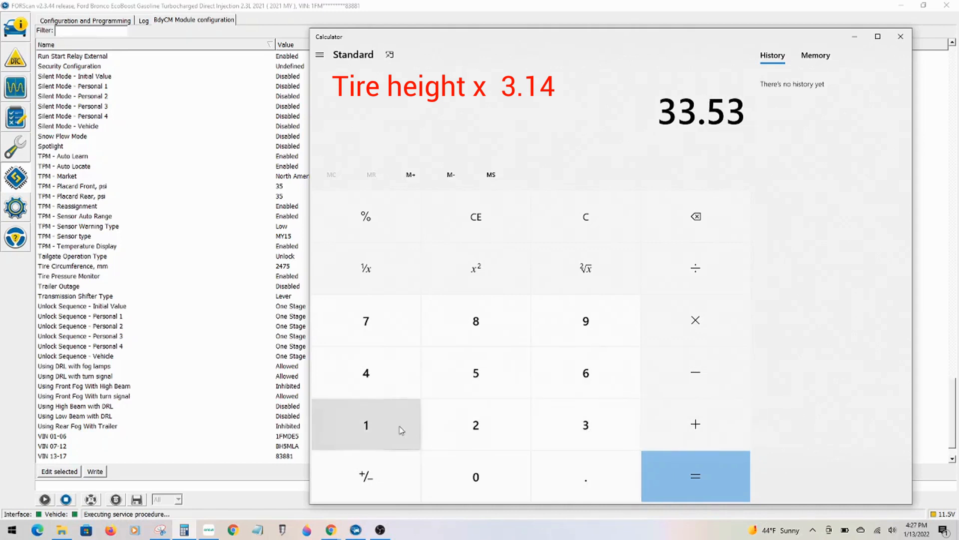
click(402, 429)
click(368, 377)
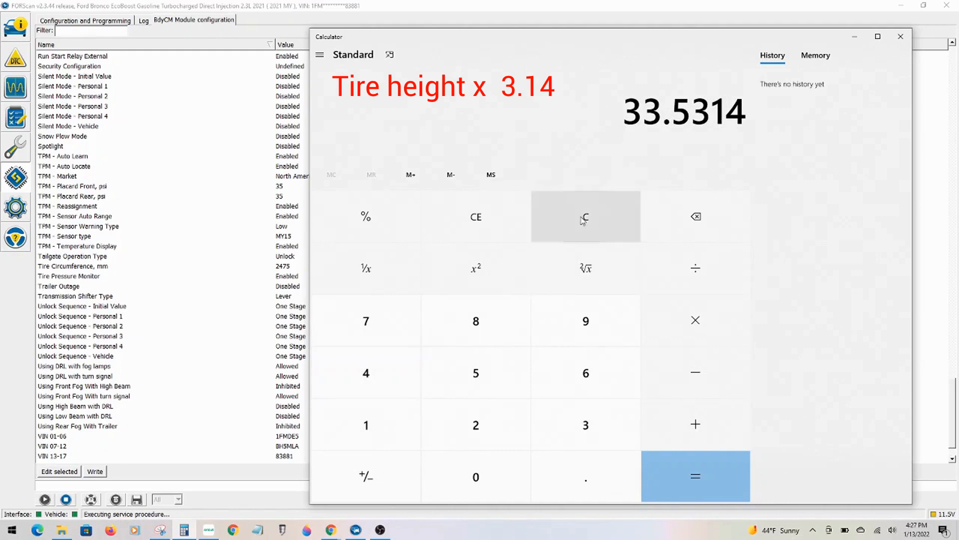
click(583, 221)
click(575, 405)
click(575, 407)
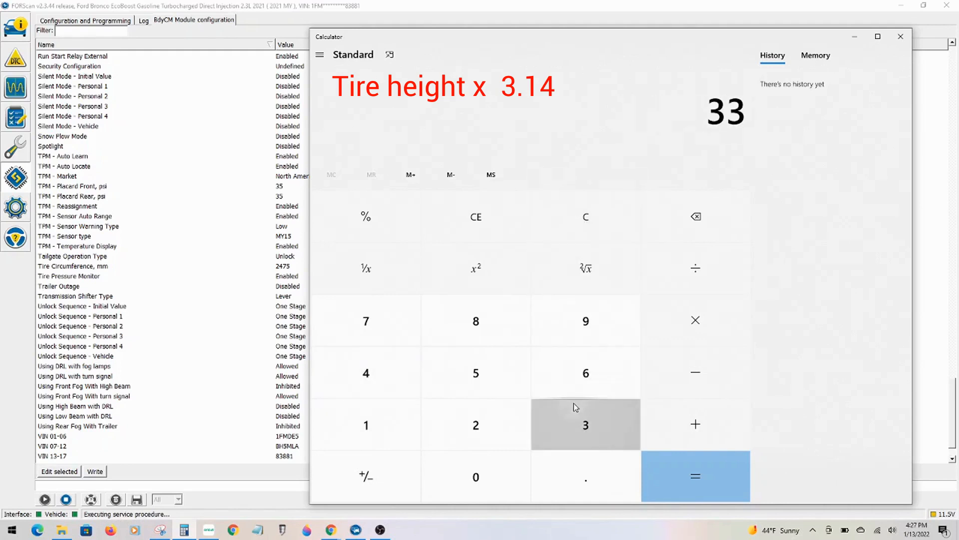
click(490, 380)
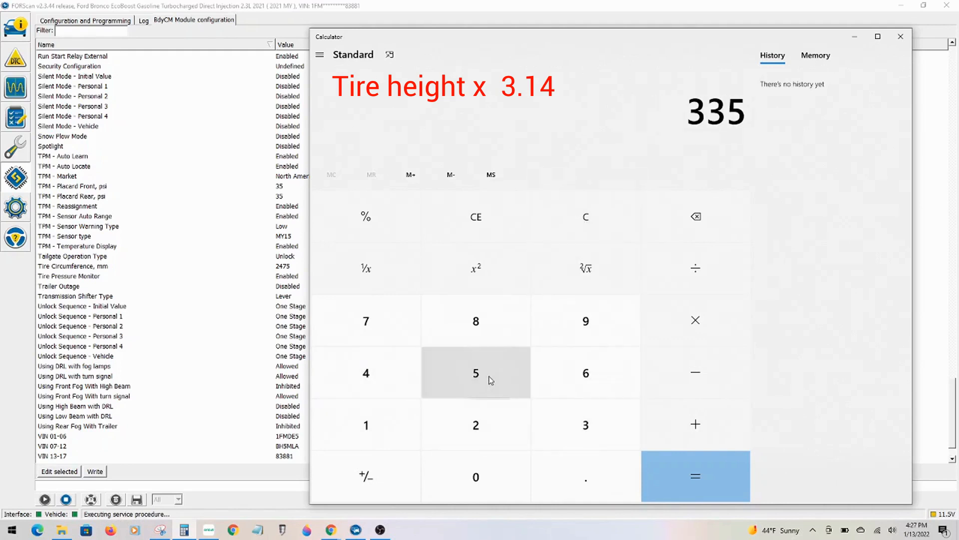
click(585, 219)
Calculate the tire circumference in inches in Calculator by multiplying the 33.5 tire height by 3.14.
click(599, 421)
click(598, 421)
click(586, 484)
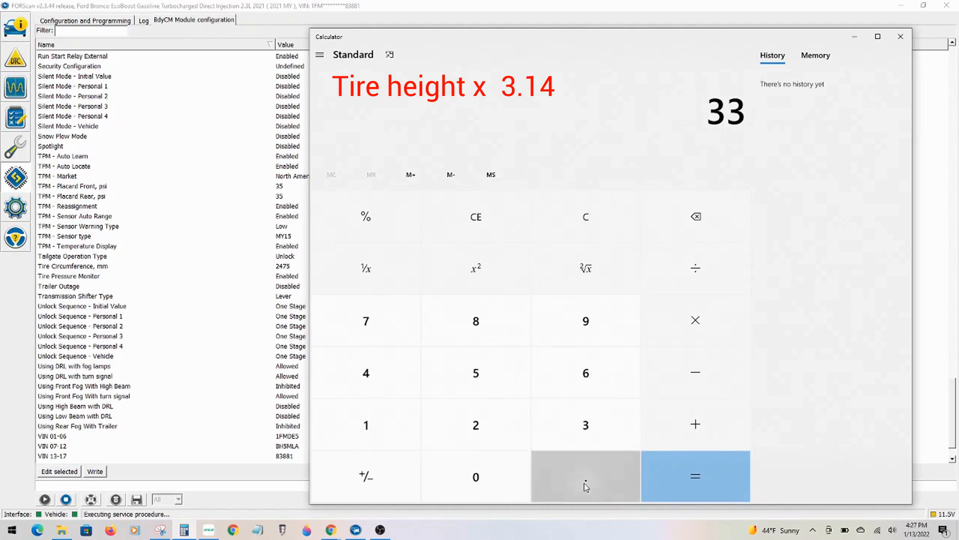
click(495, 385)
click(683, 317)
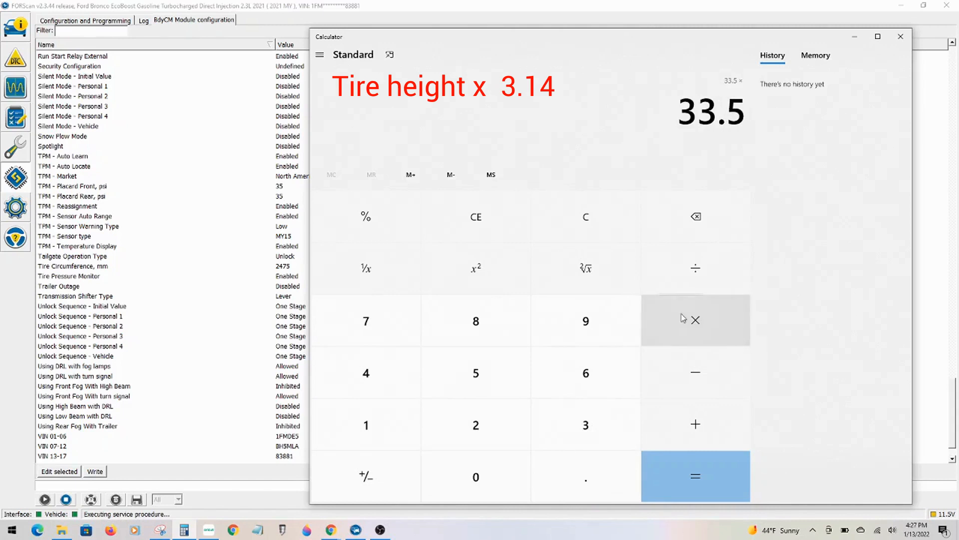
click(603, 423)
click(580, 479)
click(363, 426)
click(364, 375)
click(669, 463)
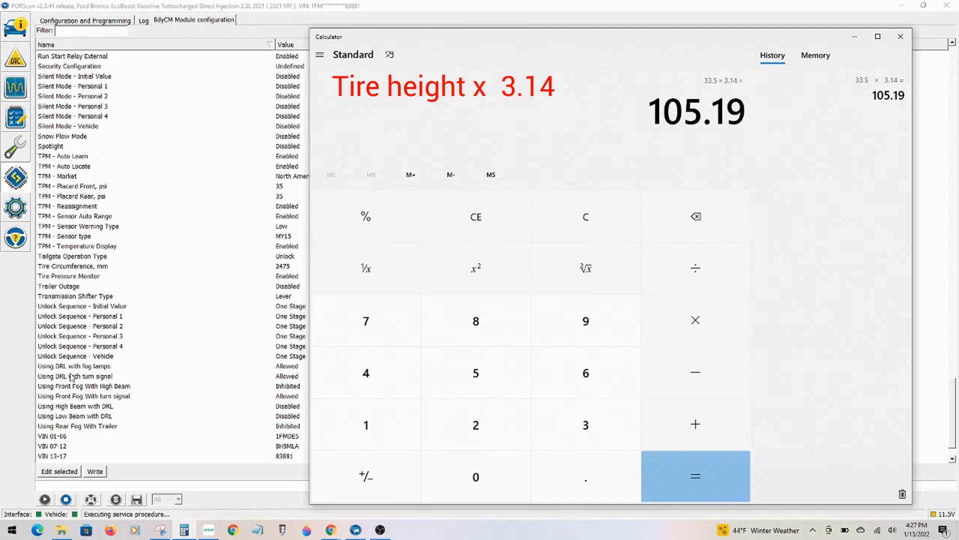
Switch to Chrome and convert a tire circumference of 105 inches to millimetres with Google's length converter, then return to FORScan.
click(69, 266)
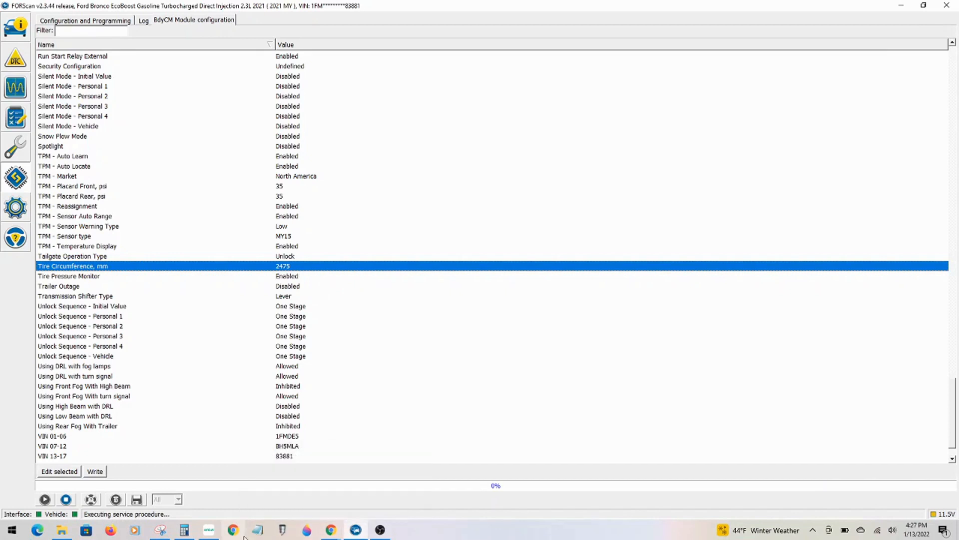
mouse_move(331, 530)
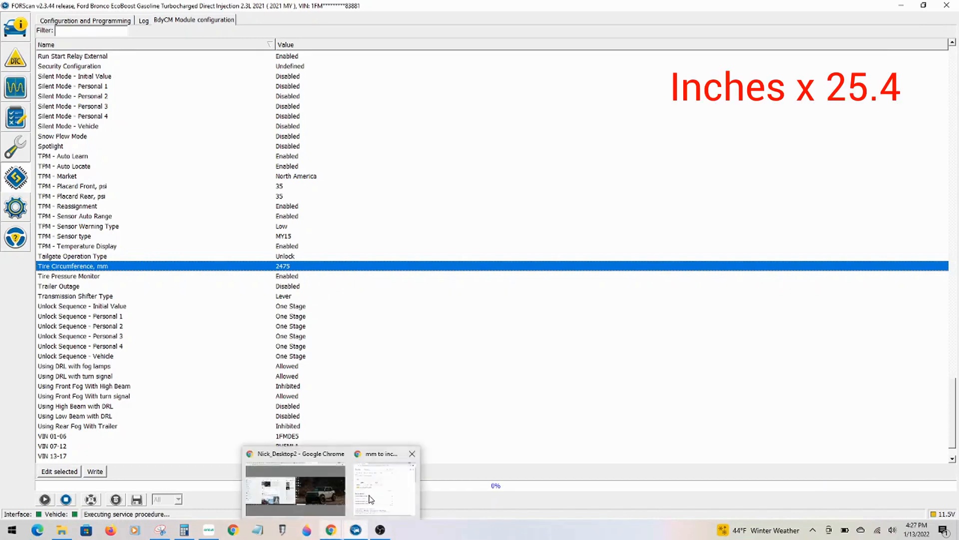
click(376, 495)
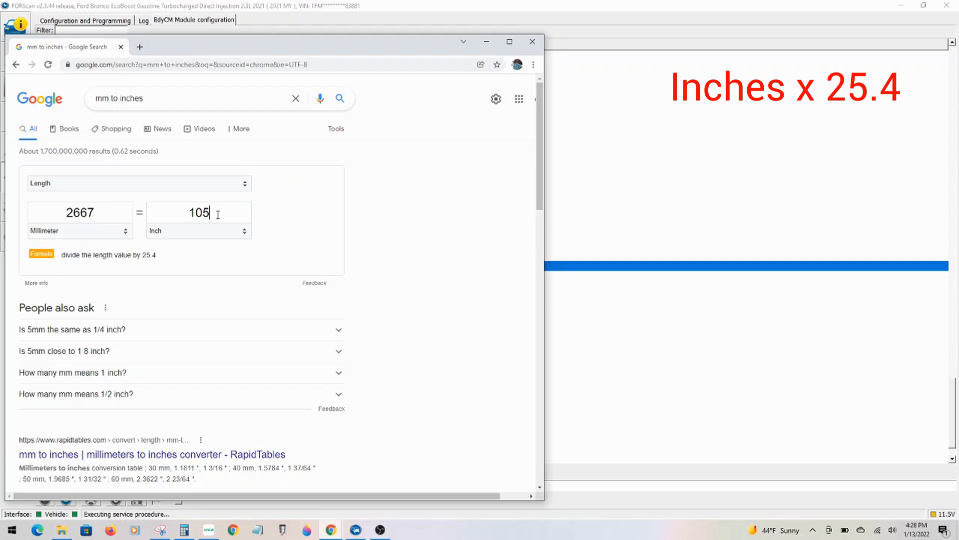
click(487, 42)
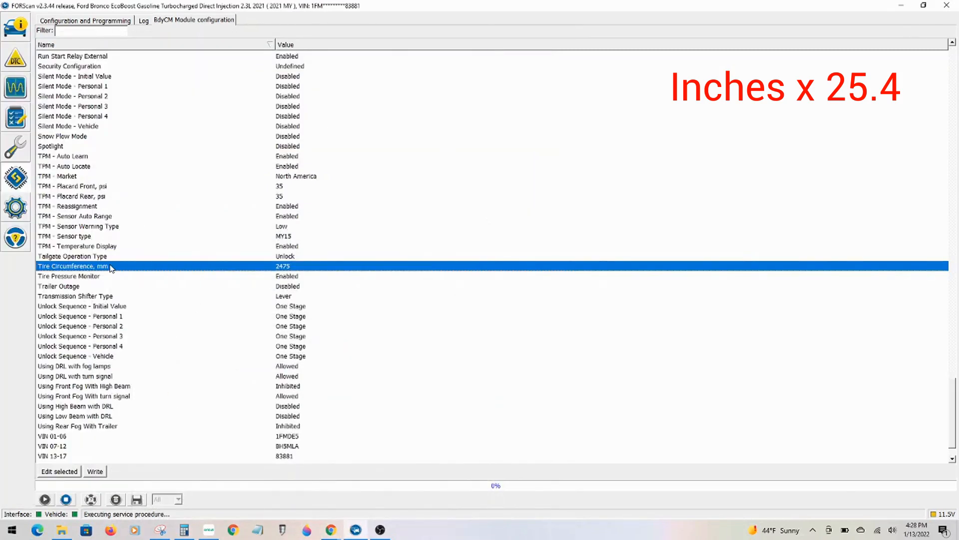
Set the Tire Circumference value to 2650 mm in the BdyCM module configuration.
double_click(97, 270)
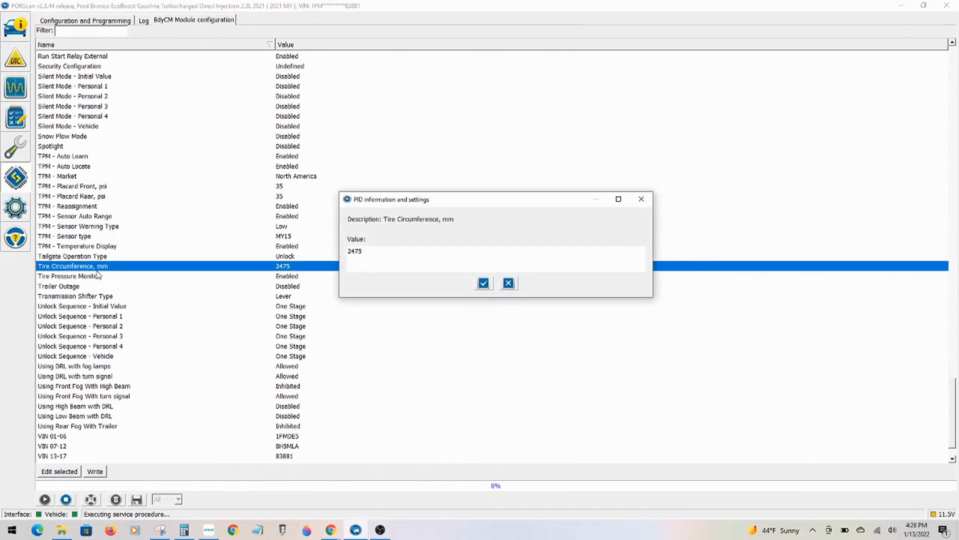
click(370, 254)
key(BackSpace)
key(BackSpace)
key(BackSpace)
text(650)
click(484, 284)
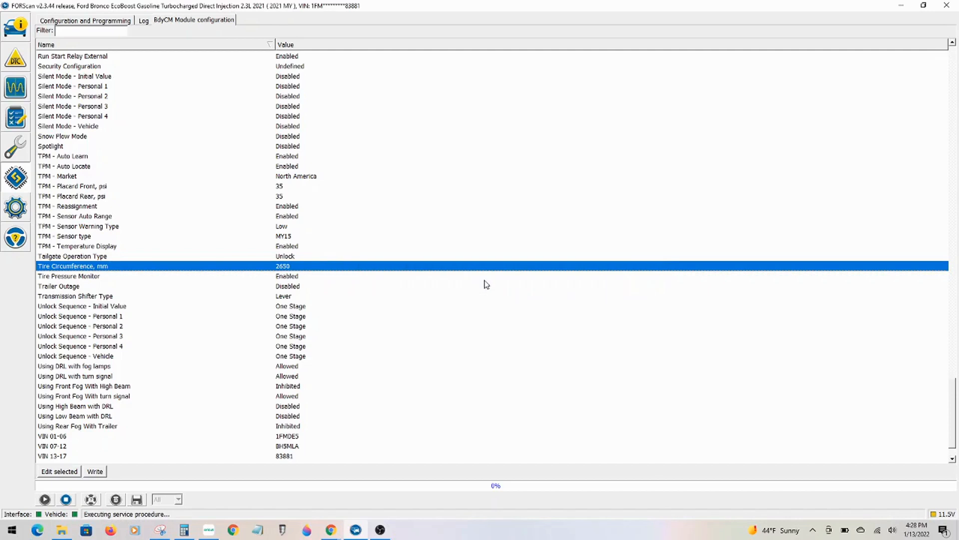
Write the Tire Circumference change to the body control module, confirm it and acknowledge the ignition cycle request.
click(95, 472)
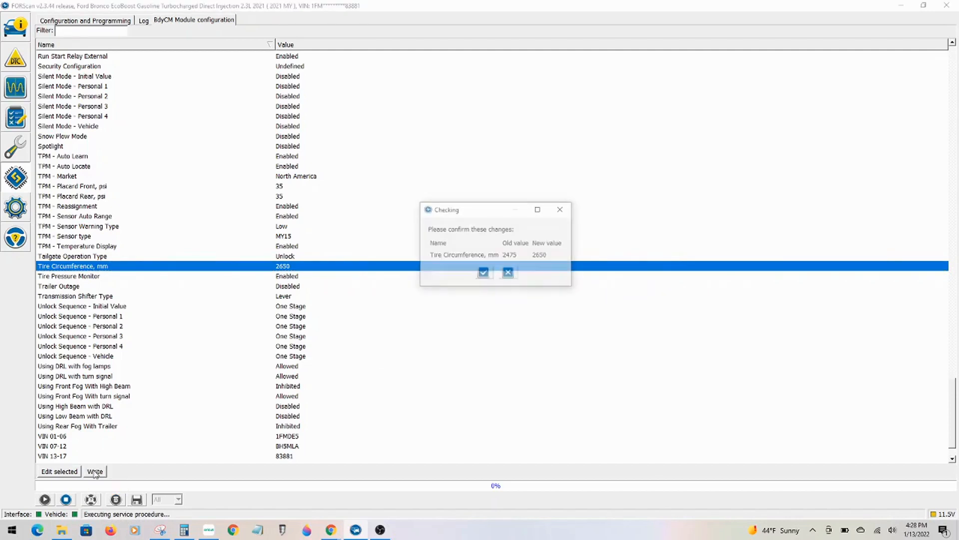
click(483, 274)
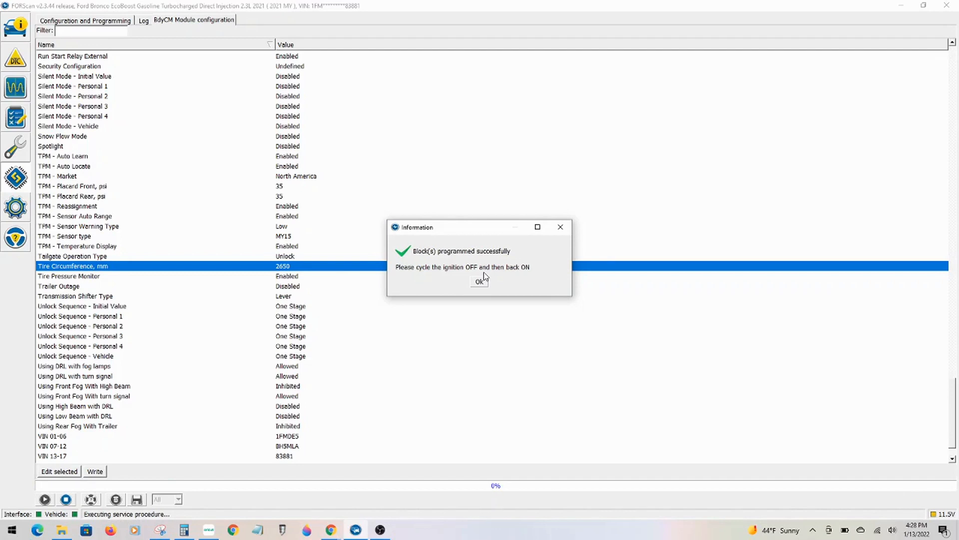
click(482, 281)
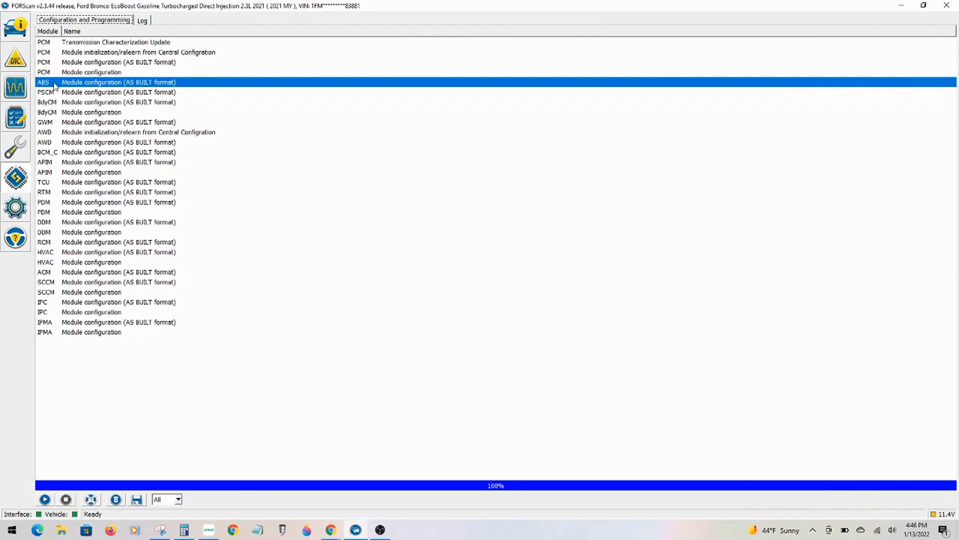
Open the ABS module's AS BUILT configuration and set the second value of block 760-04-03 to 0203.
click(45, 499)
click(387, 297)
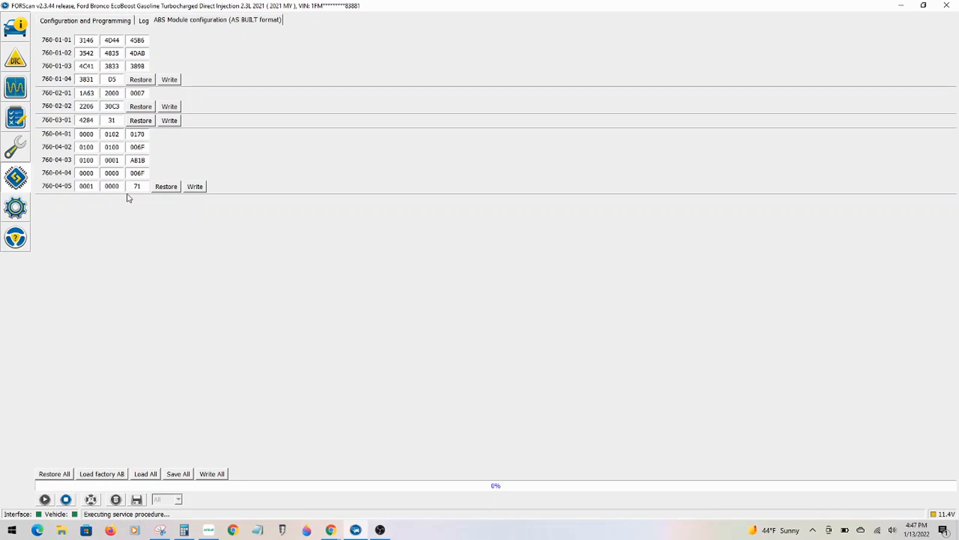
key(BackSpace)
text(203)
click(119, 160)
key(BackSpace)
text(3)
Write all blocks to the ABS module, accepting the checksum mismatch and the configuration rewrite, and acknowledge the ignition cycle request.
click(221, 474)
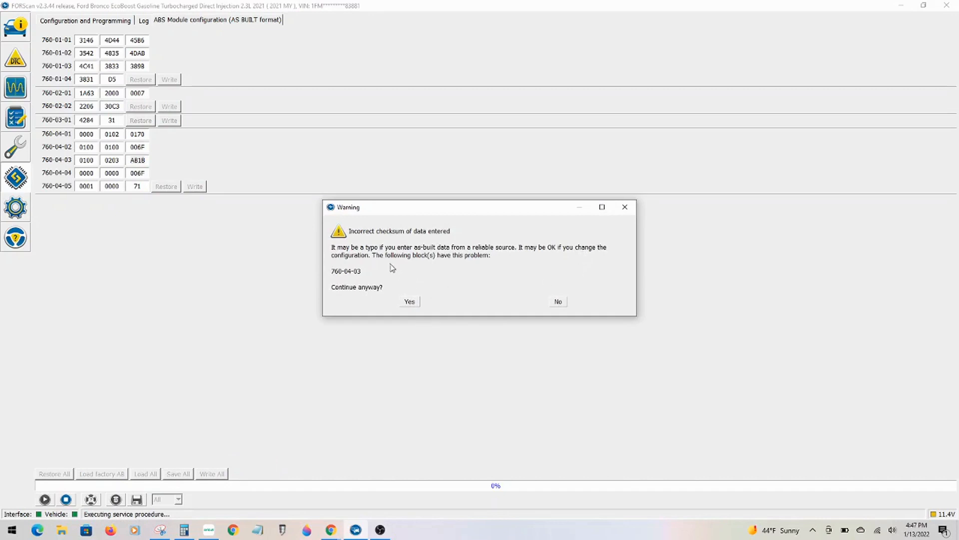
click(410, 302)
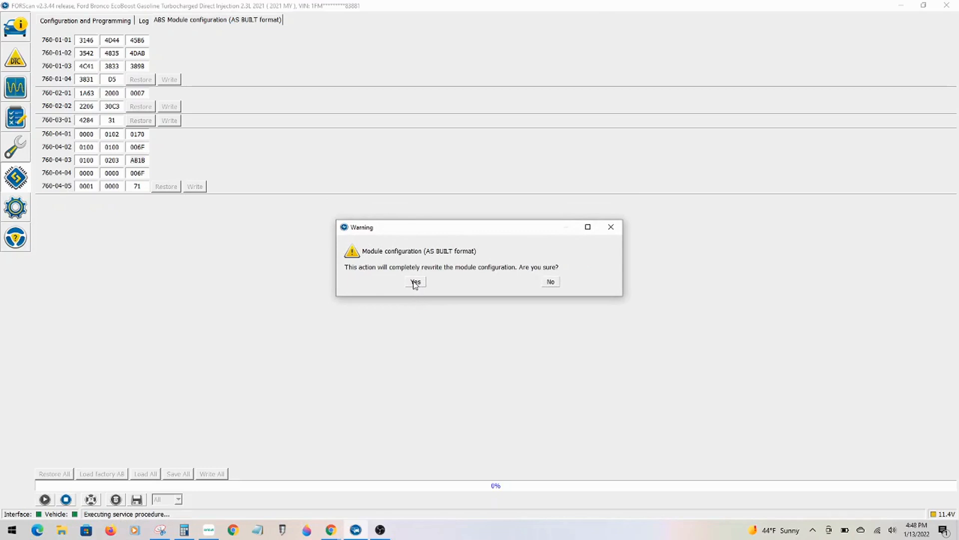
click(415, 283)
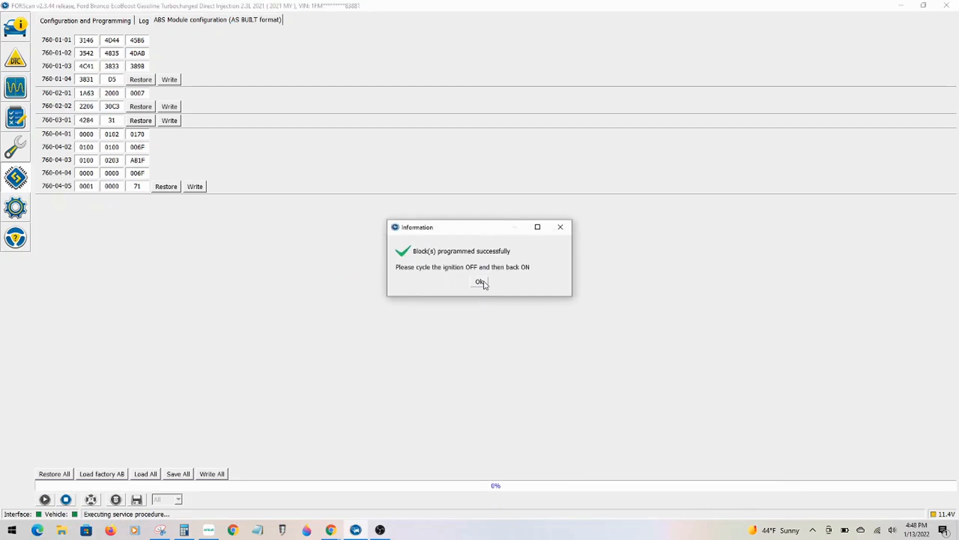
click(483, 282)
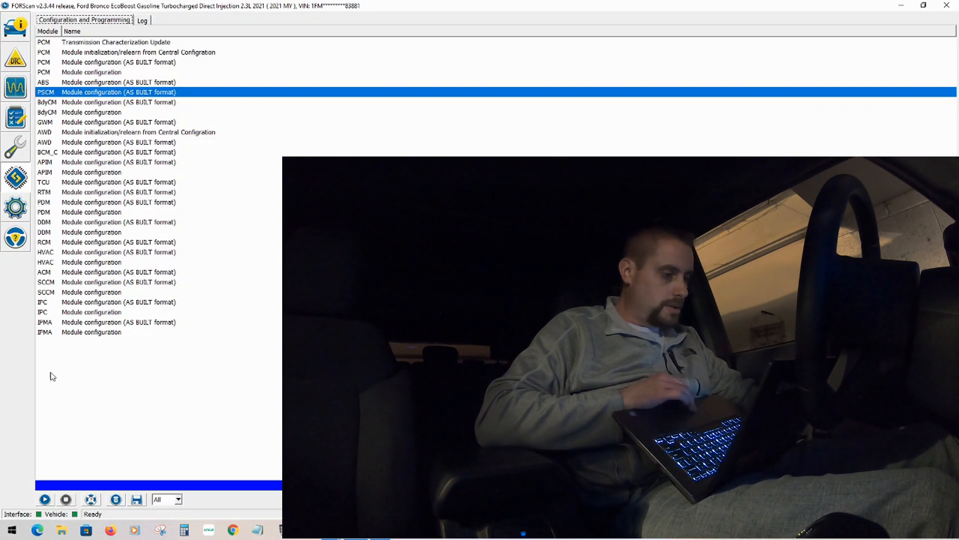
Open the PSCM module's AS BUILT configuration and set the third value of block 730-03-01 to 0138.
click(45, 499)
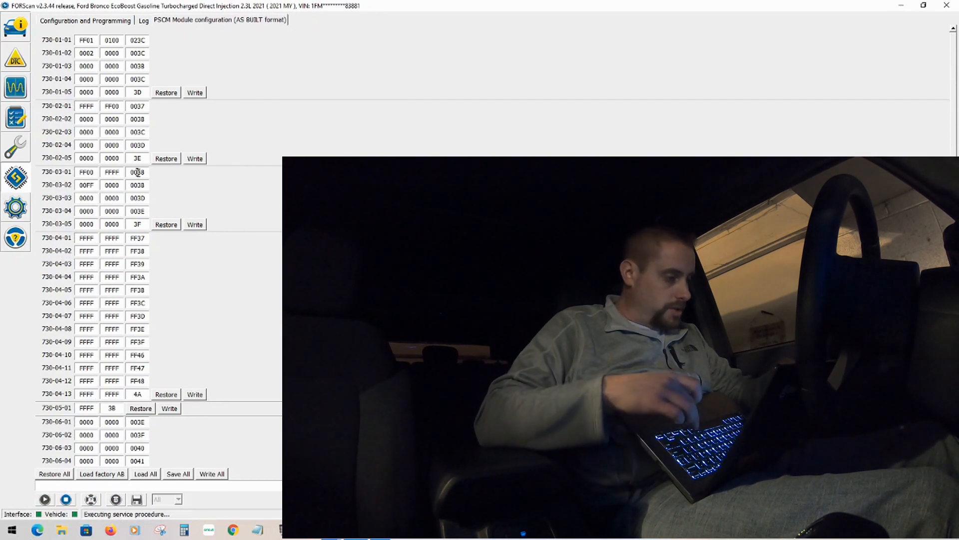
key(BackSpace)
text(1)
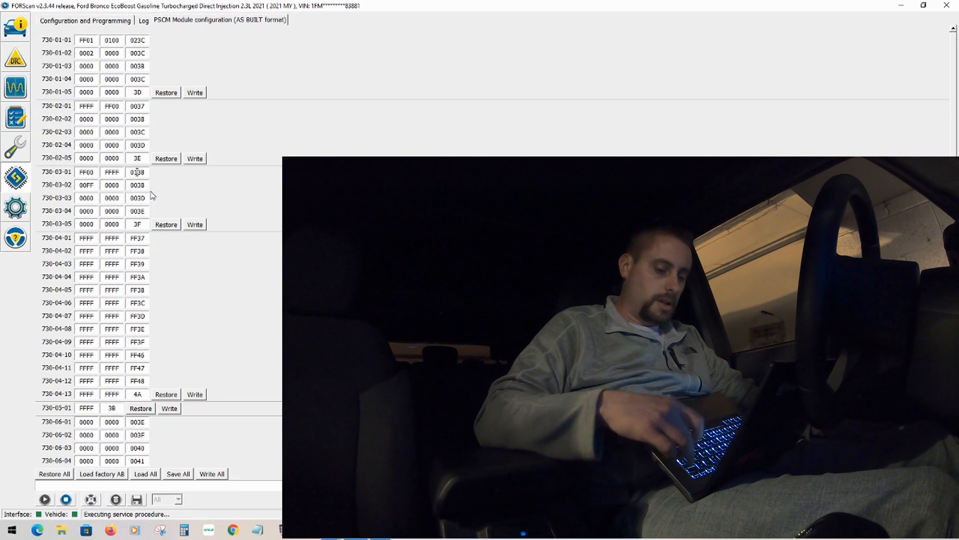